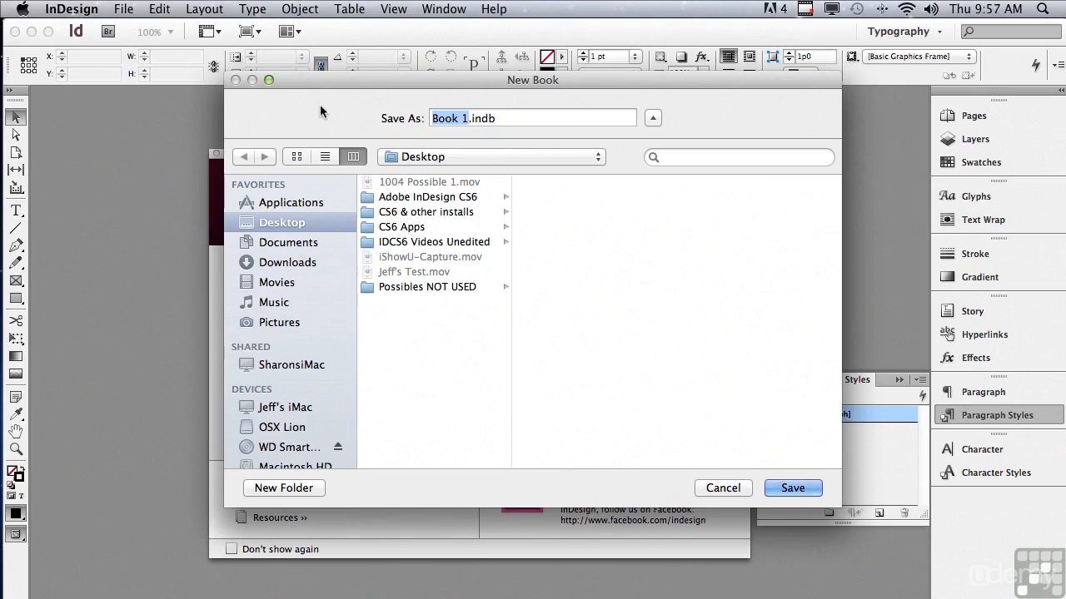
- Save the new book file as My Book on the Desktop
text(My Book)
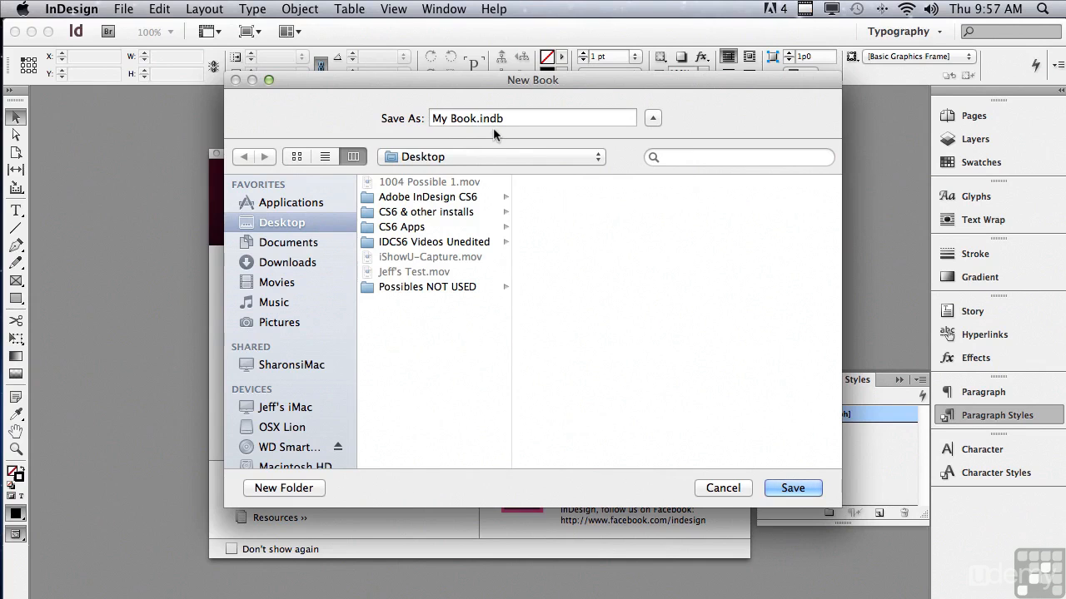
click(452, 155)
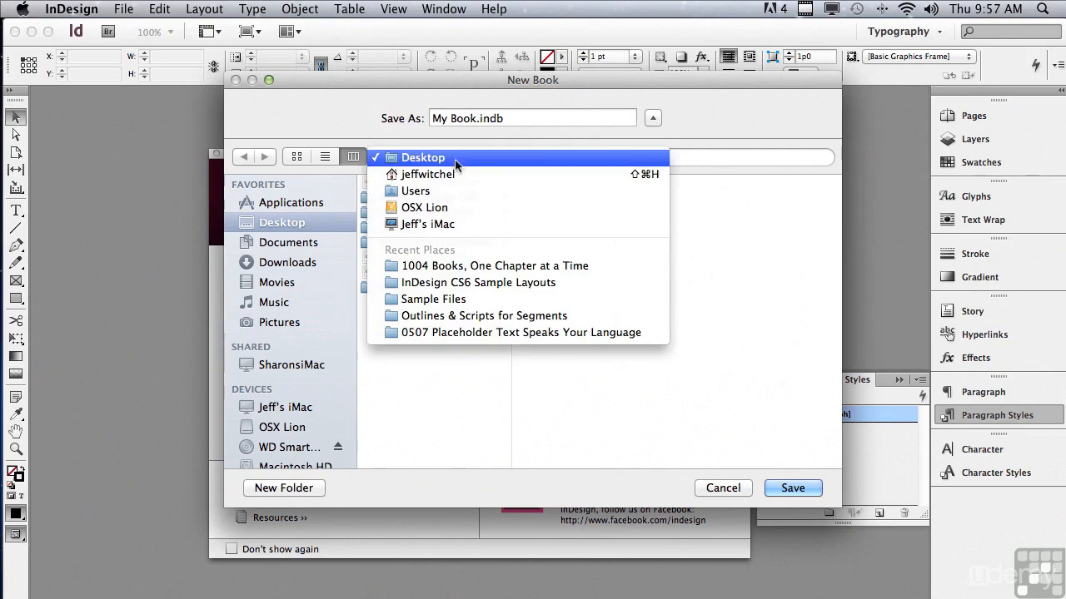
click(452, 157)
click(791, 490)
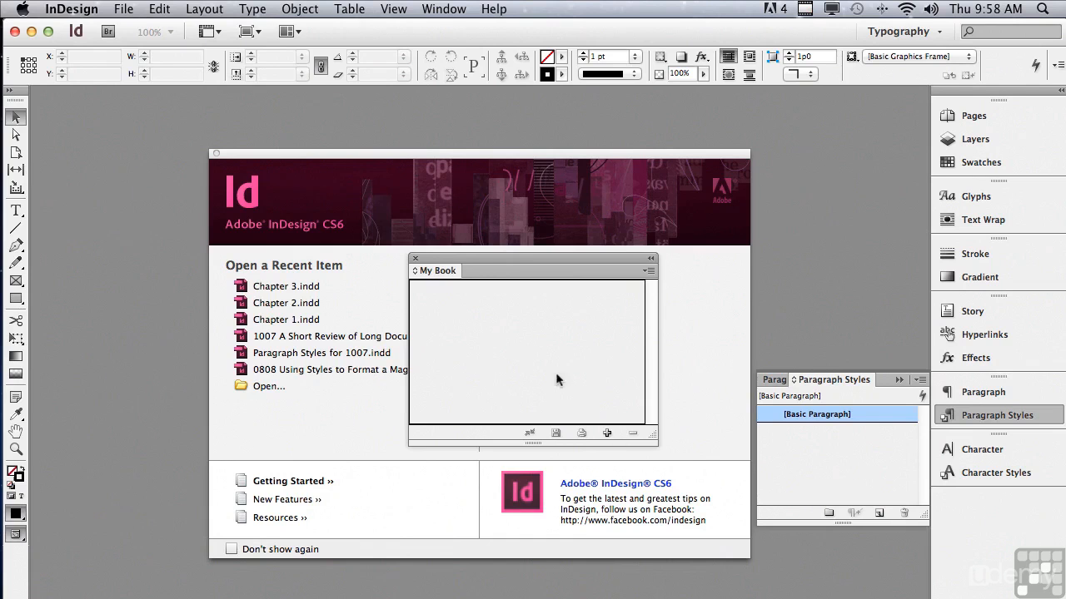
- Add the documents Chapter 1, Chapter 2 and Chapter 3 from the folder 1004 Books, One Chapter at a Time to the book
click(607, 433)
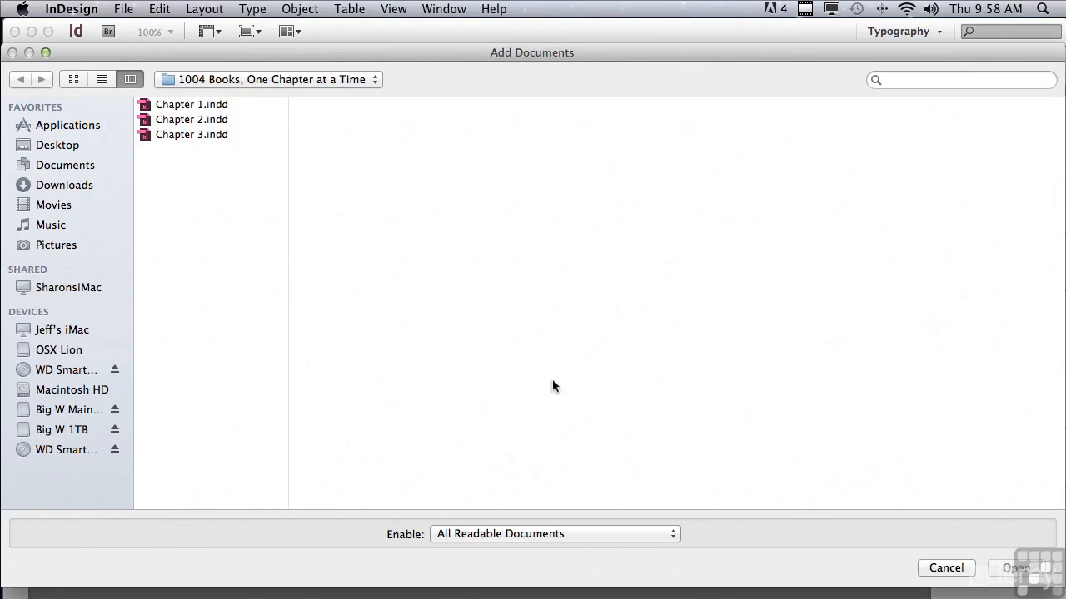
click(237, 83)
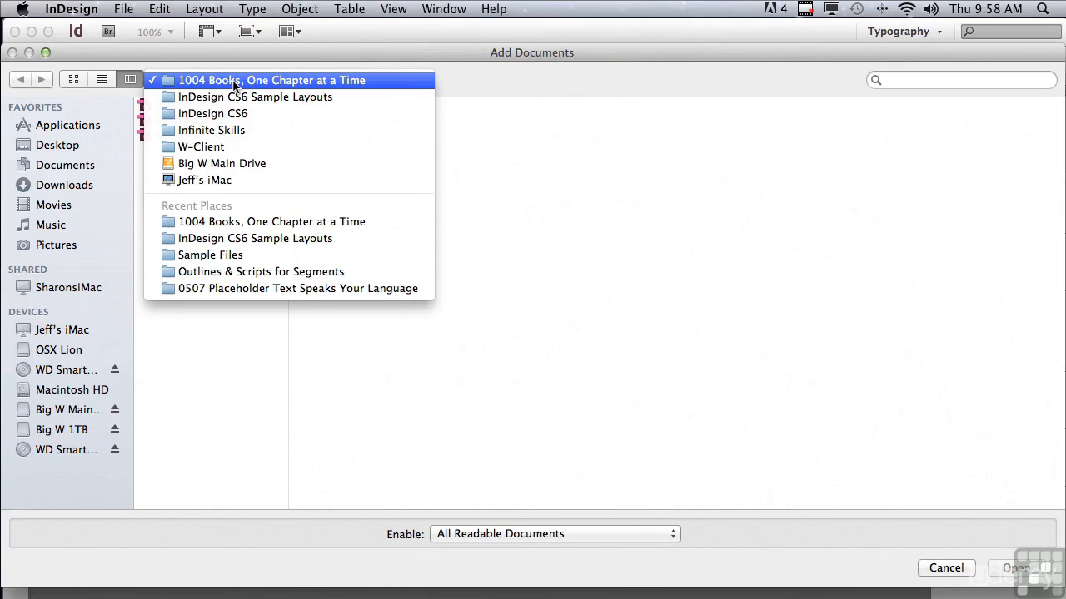
click(234, 81)
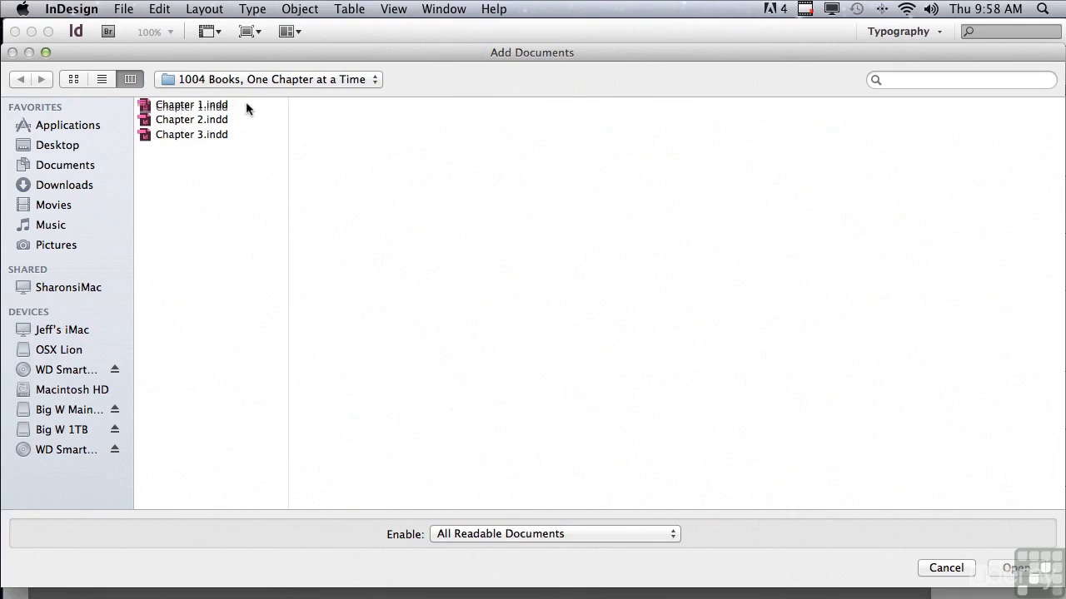
click(253, 105)
drag(254, 109, 255, 133)
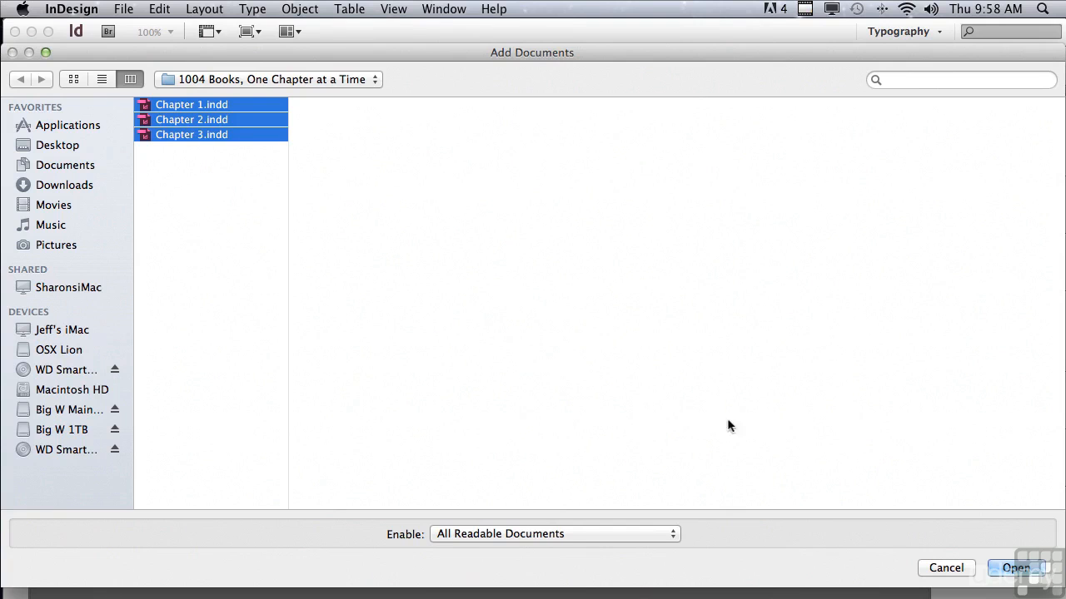
click(1014, 571)
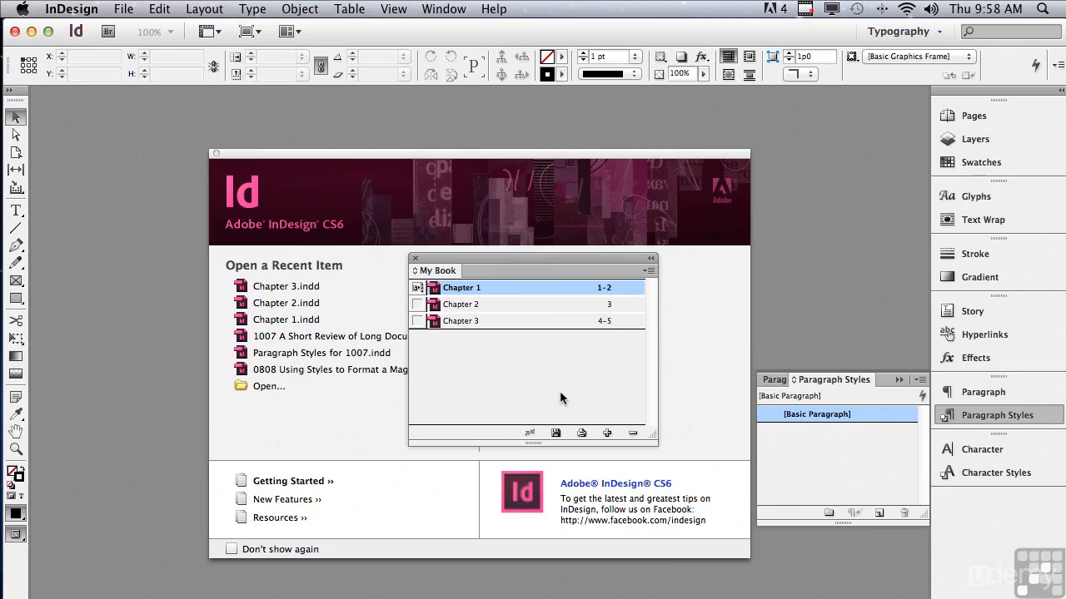
- Open Chapter 1, Chapter 2 and Chapter 3 from the book, compare their text formatting, and return to Chapter 1
double_click(461, 290)
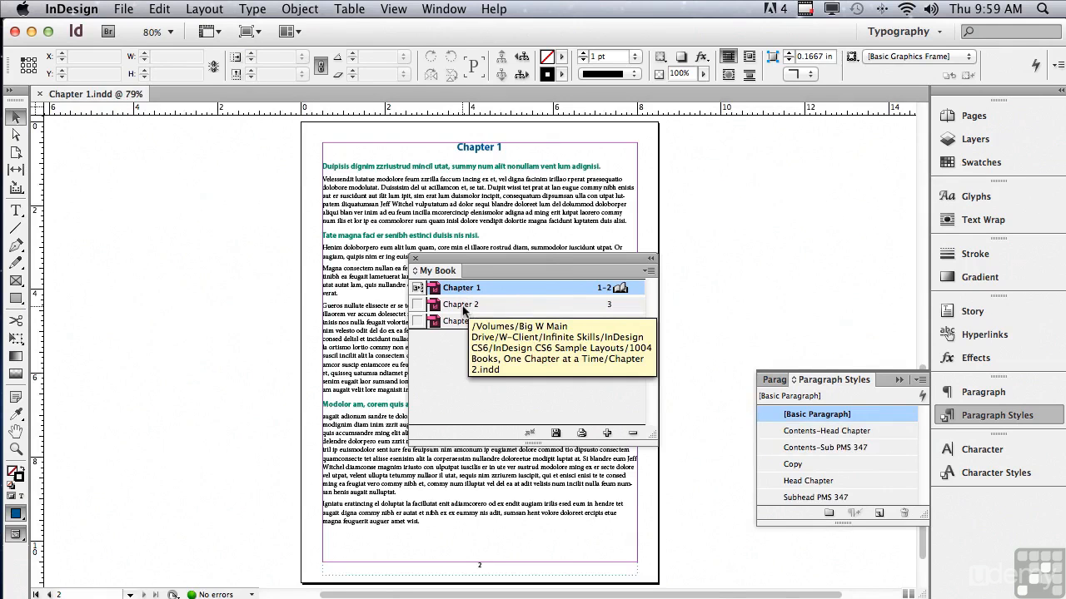
double_click(462, 306)
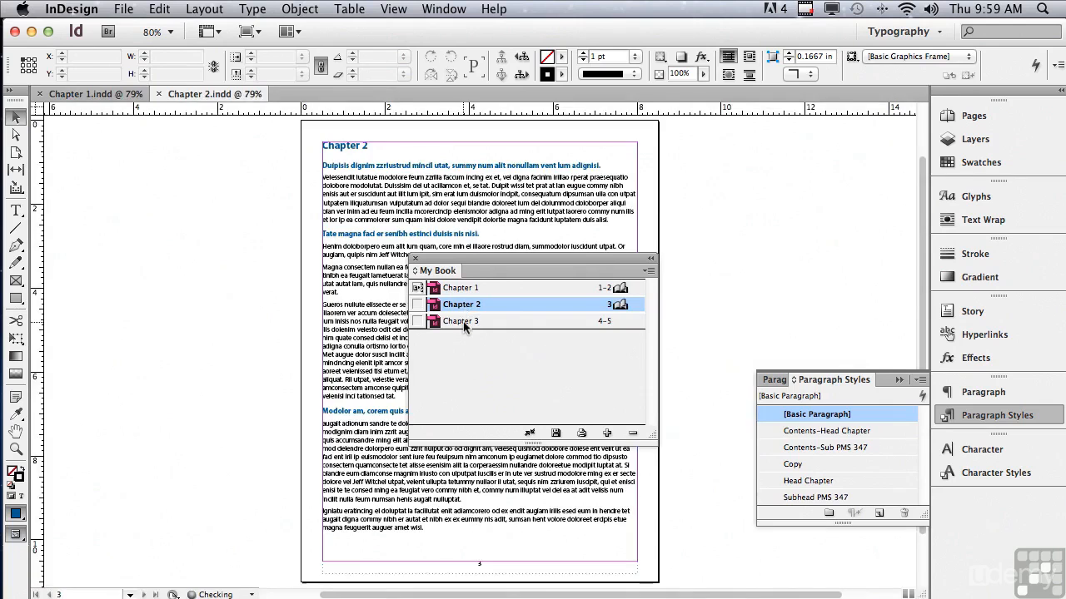
double_click(464, 323)
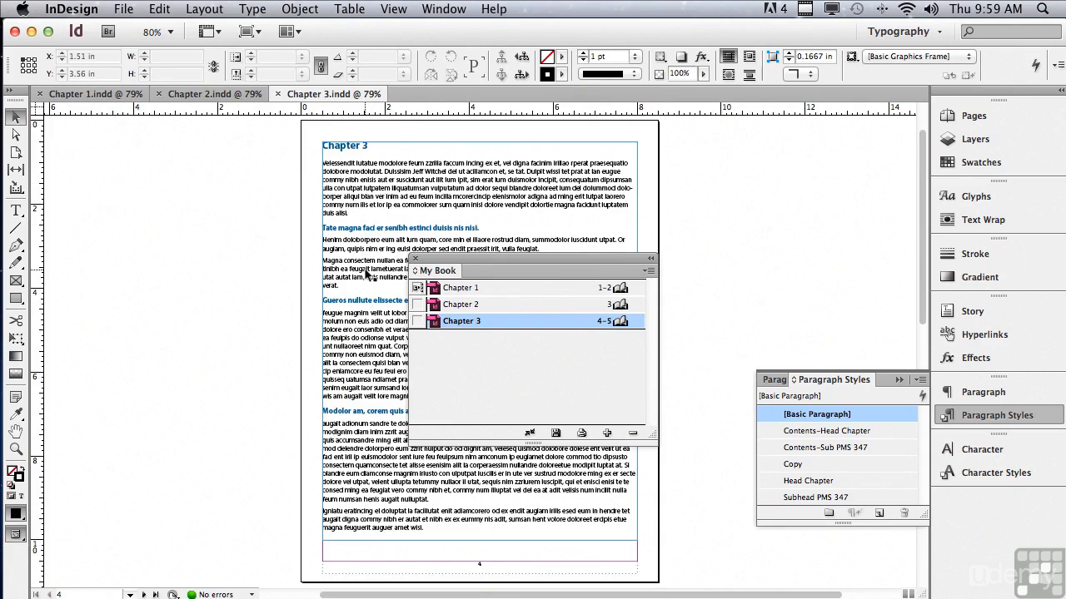
double_click(452, 306)
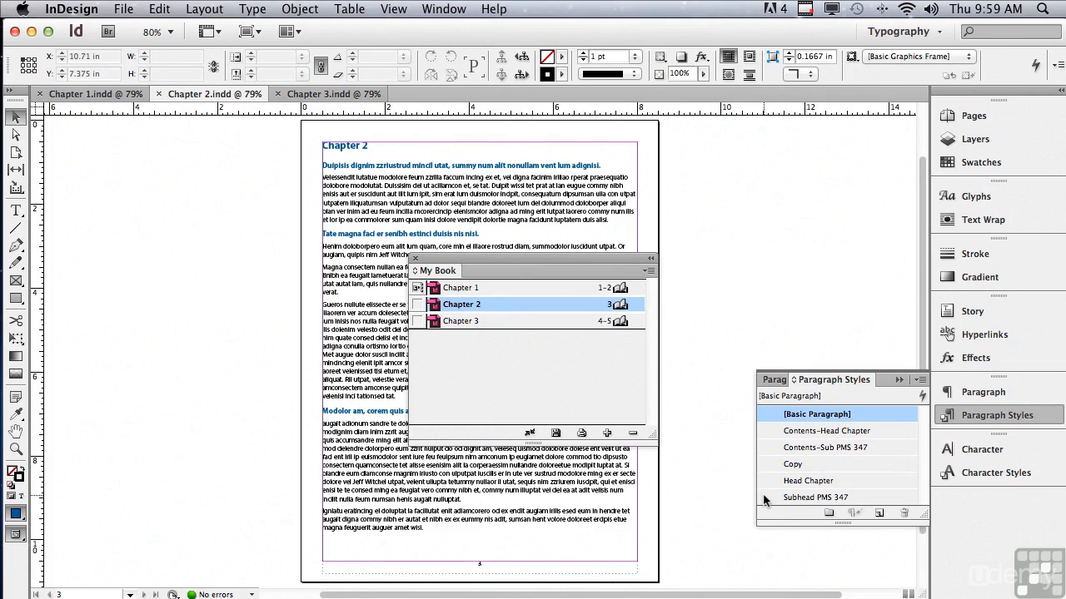
mouse_move(486, 289)
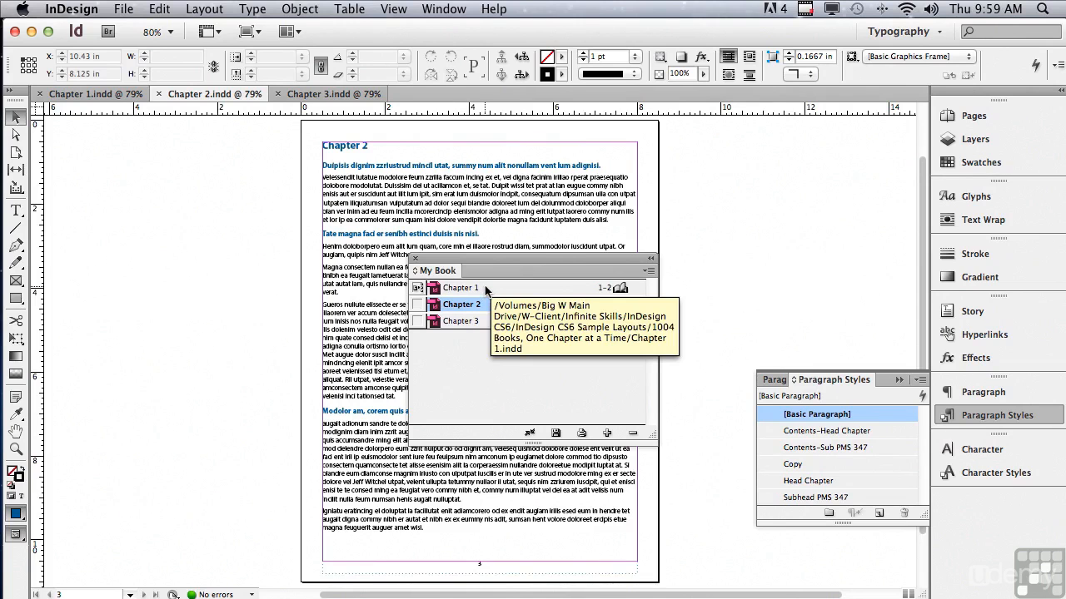
double_click(486, 289)
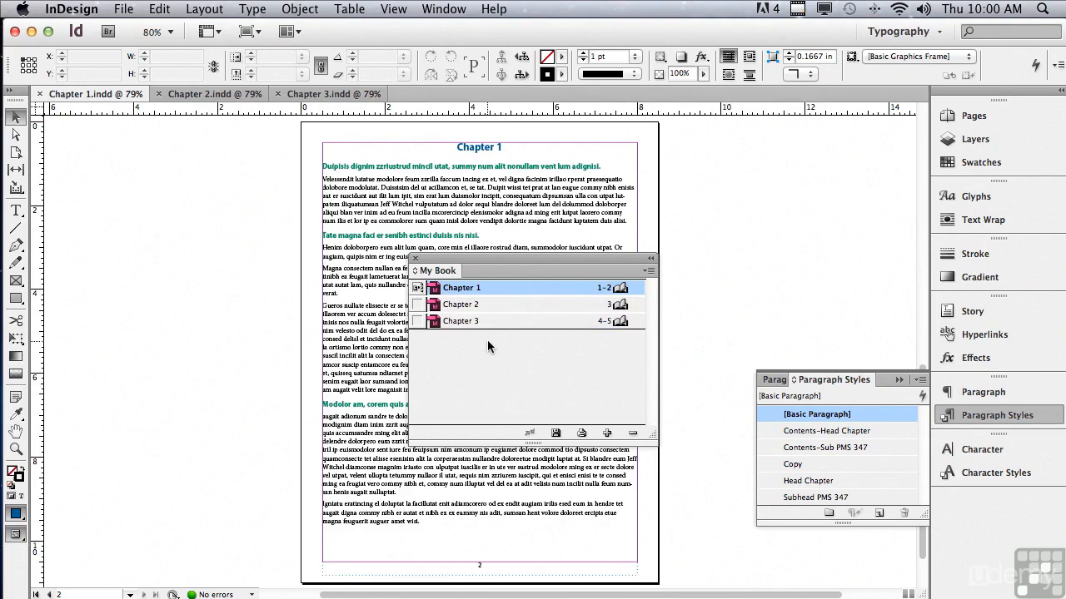
- Set Chapter 1 as the book's style source and synchronize Chapter 2 and Chapter 3 with it, one after the other
click(417, 305)
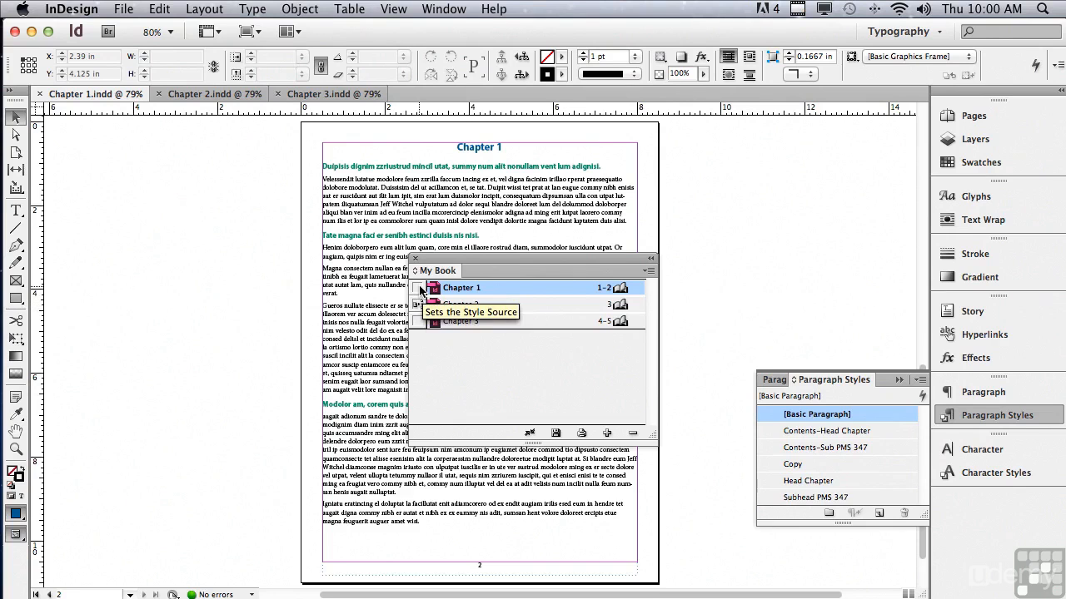
click(418, 288)
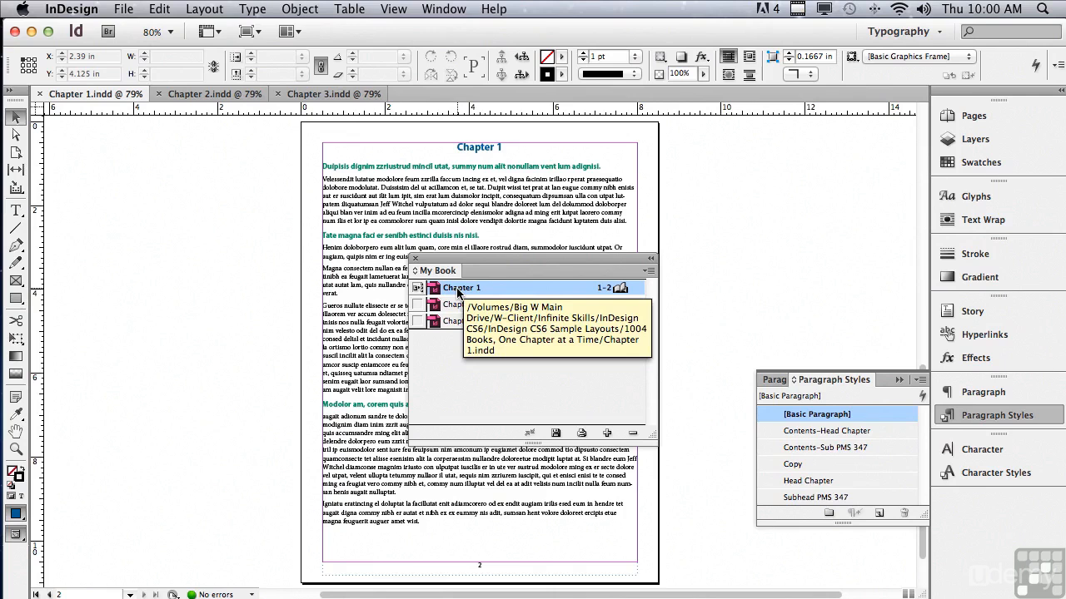
click(463, 308)
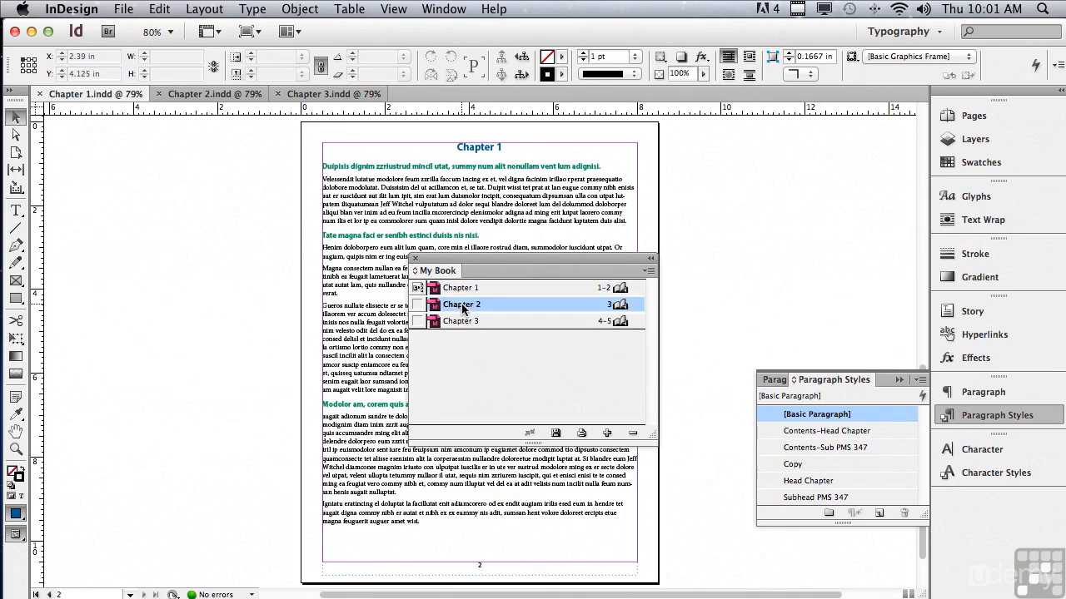
click(529, 434)
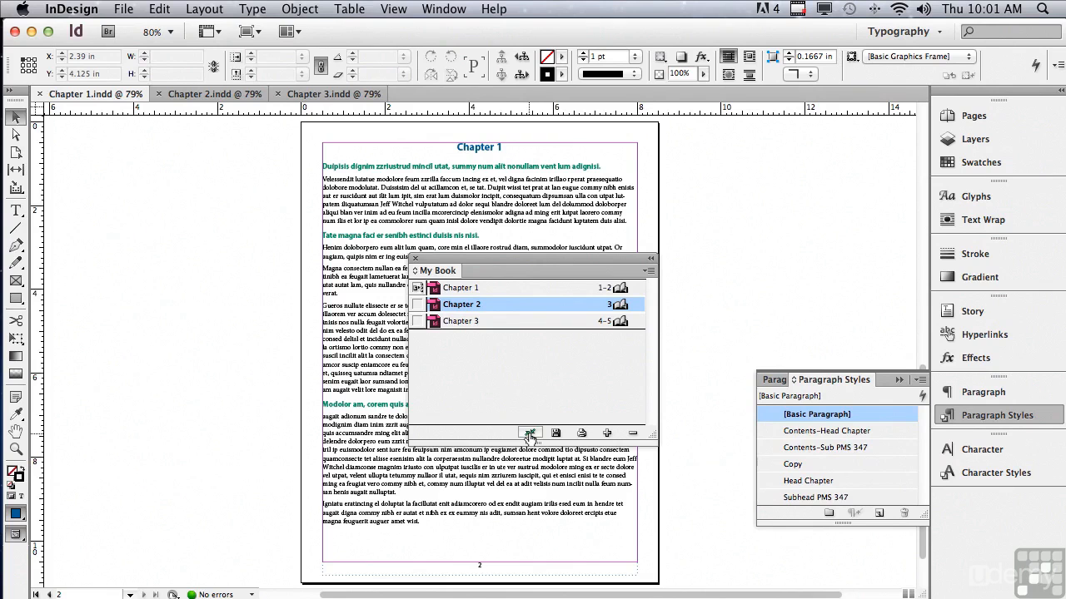
click(529, 433)
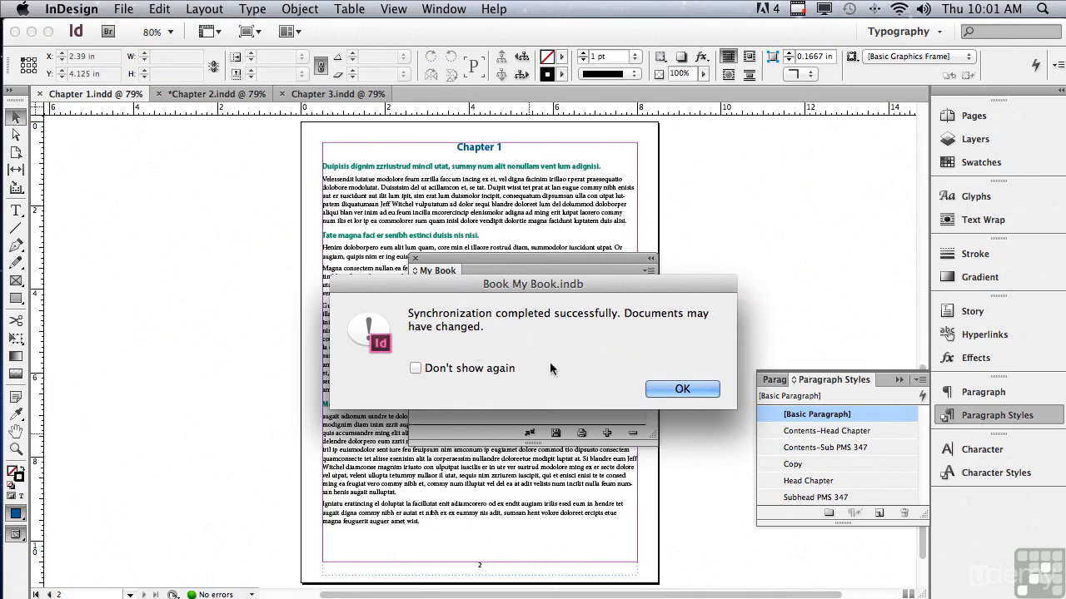
click(653, 389)
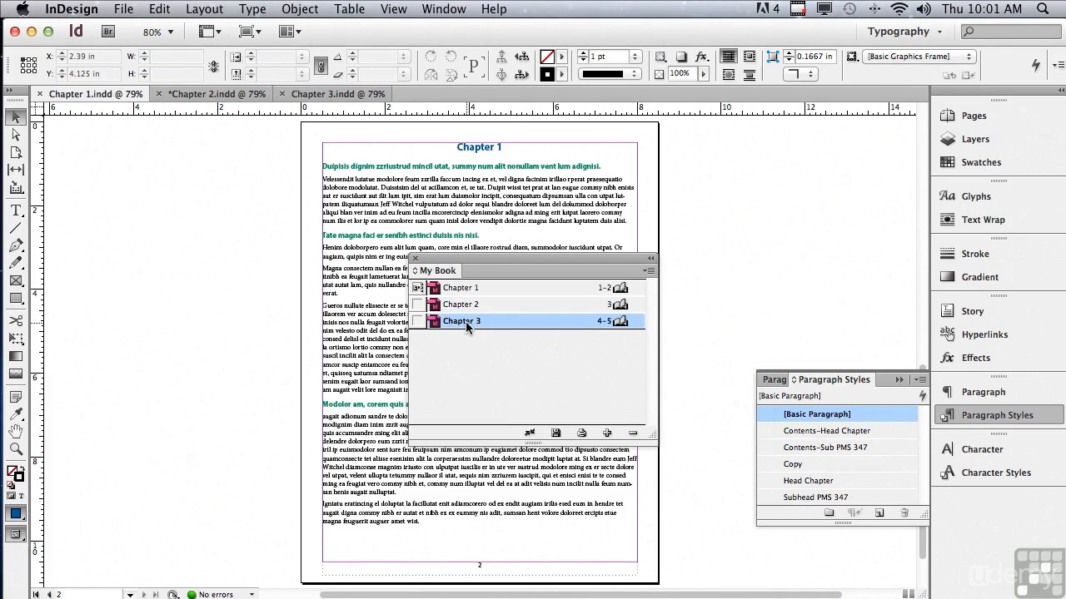
click(529, 433)
click(649, 392)
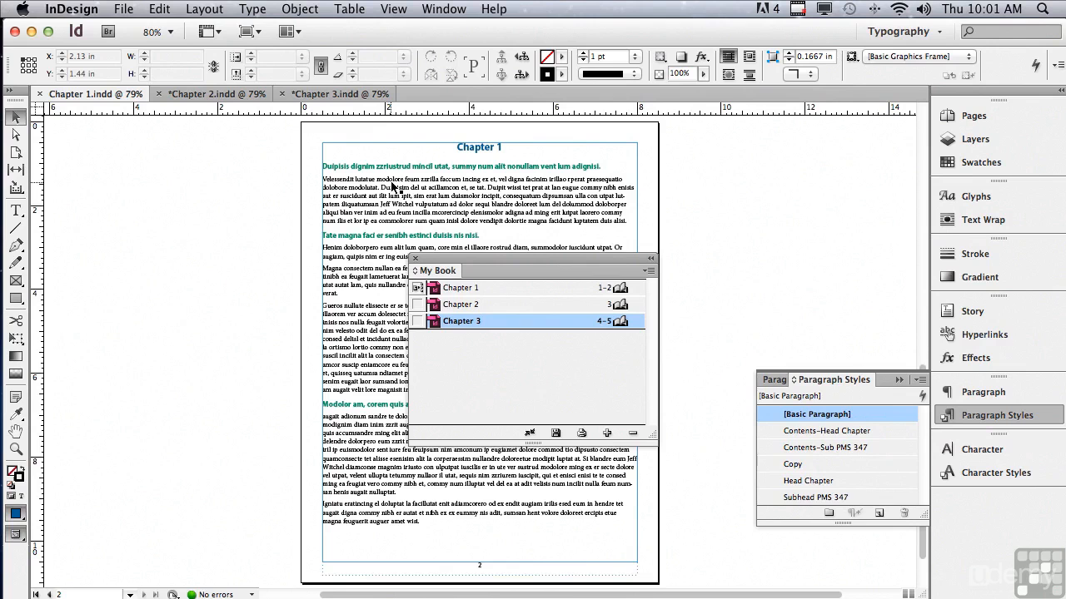
- Go through the book's chapters and examine the text formatting of the synchronized Chapter 3 document
double_click(462, 305)
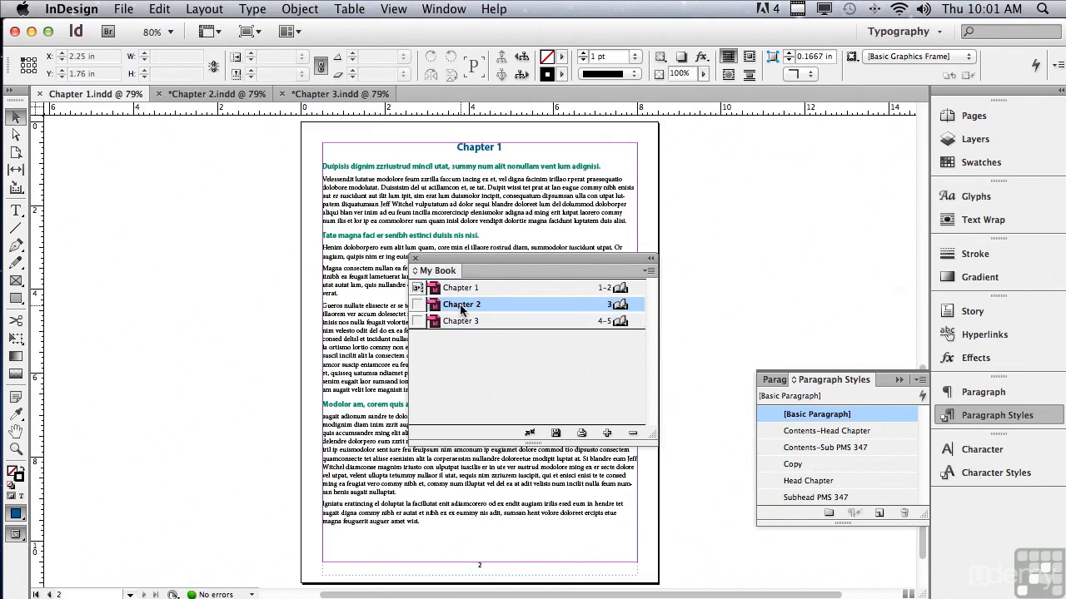
double_click(459, 288)
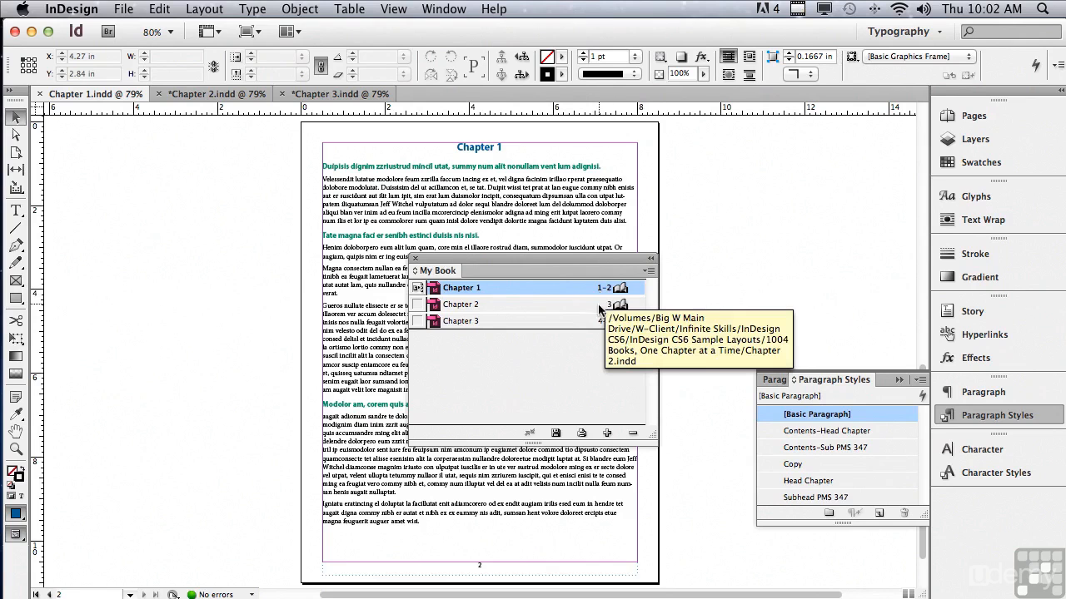
click(464, 325)
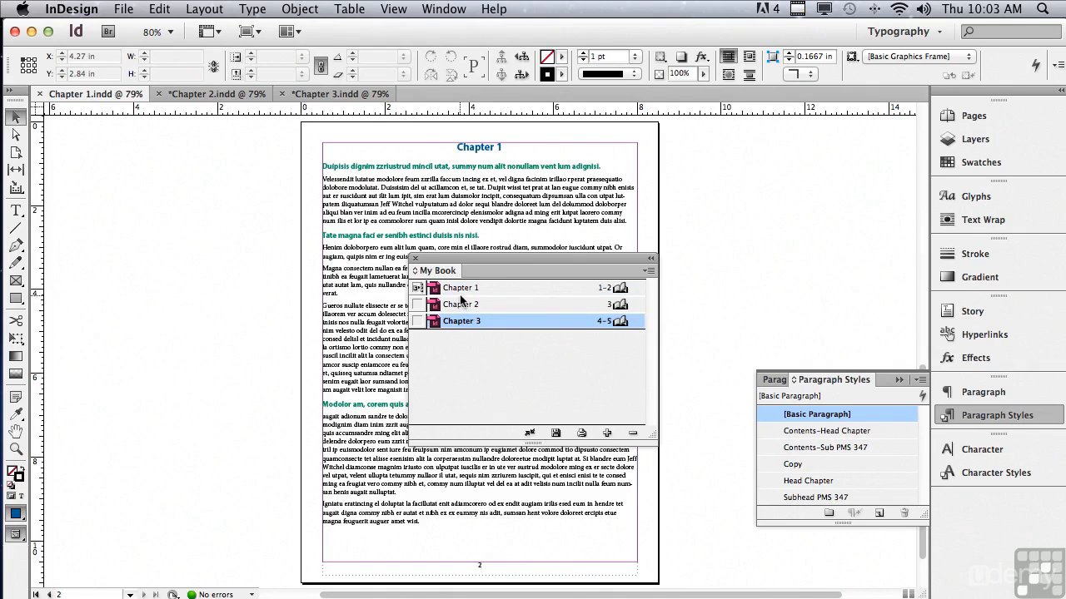
double_click(463, 323)
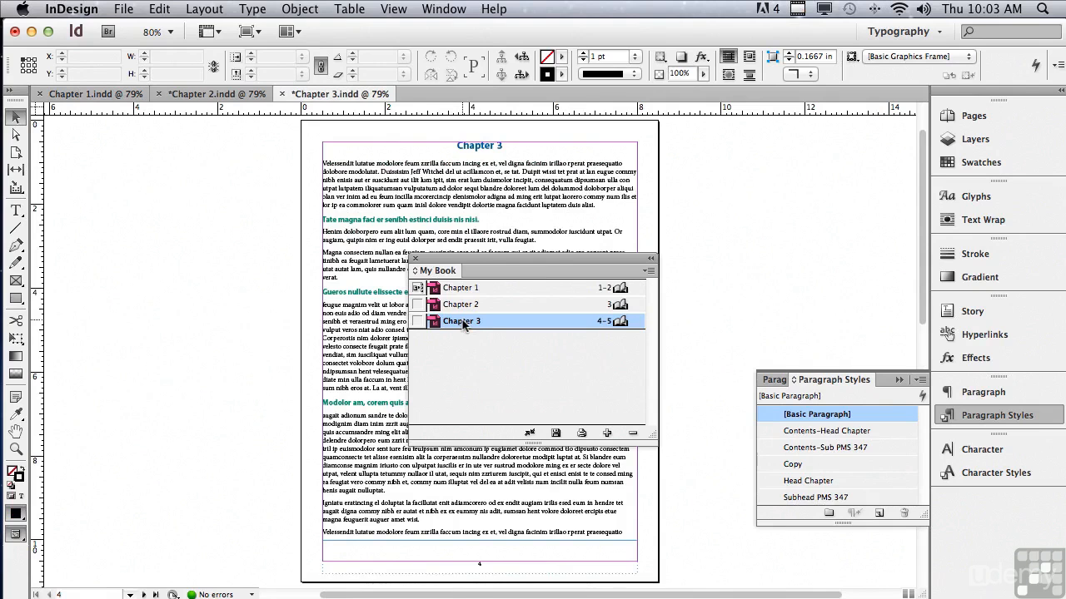
- Move Chapter 3 between Chapter 1 and Chapter 2 in the book order
drag(463, 324, 462, 291)
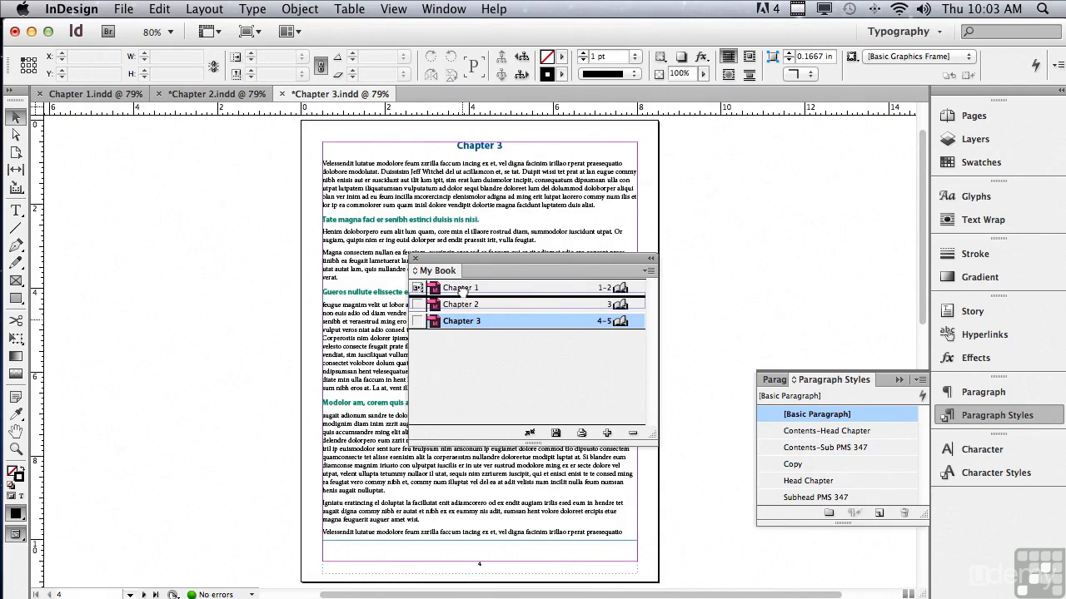
drag(463, 292, 463, 293)
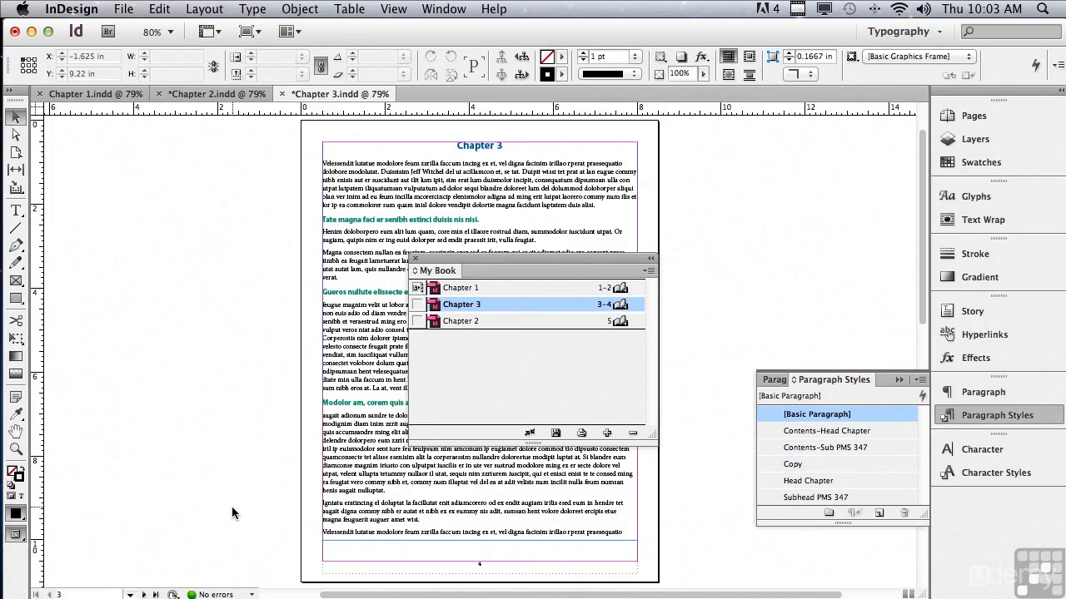
- Check the page number at the foot of Chapter 3's first page, and move Chapter 3 back below Chapter 2 in the book
click(15, 451)
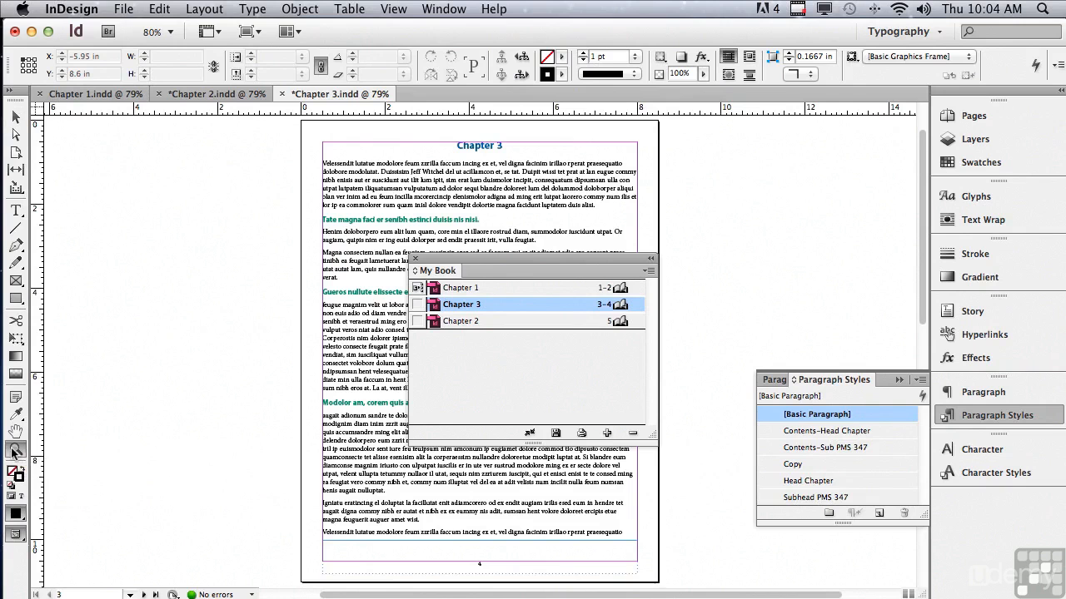
drag(300, 483, 679, 562)
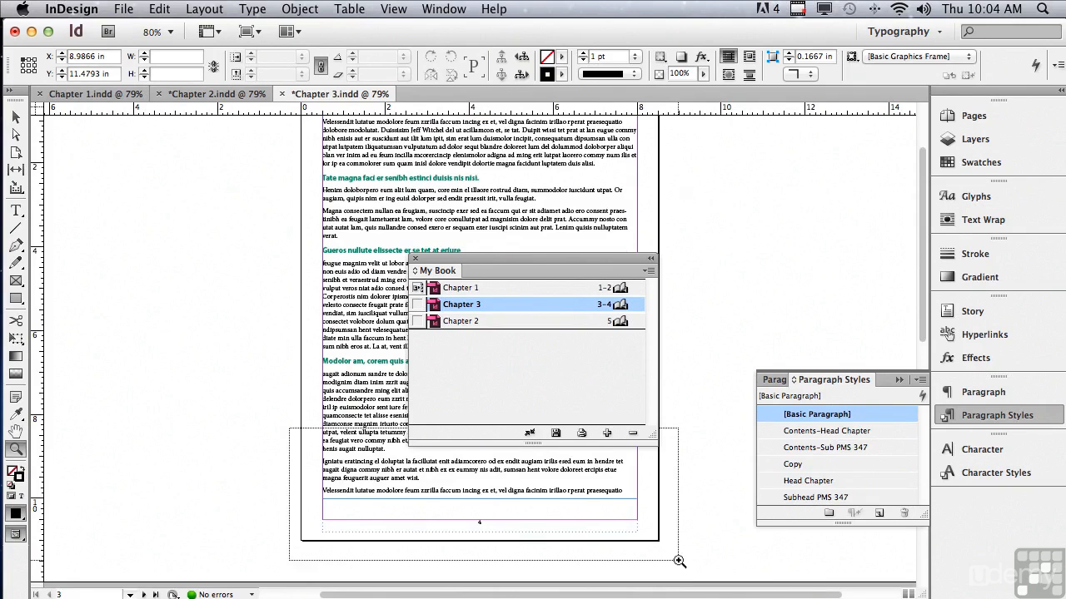
drag(679, 562, 680, 562)
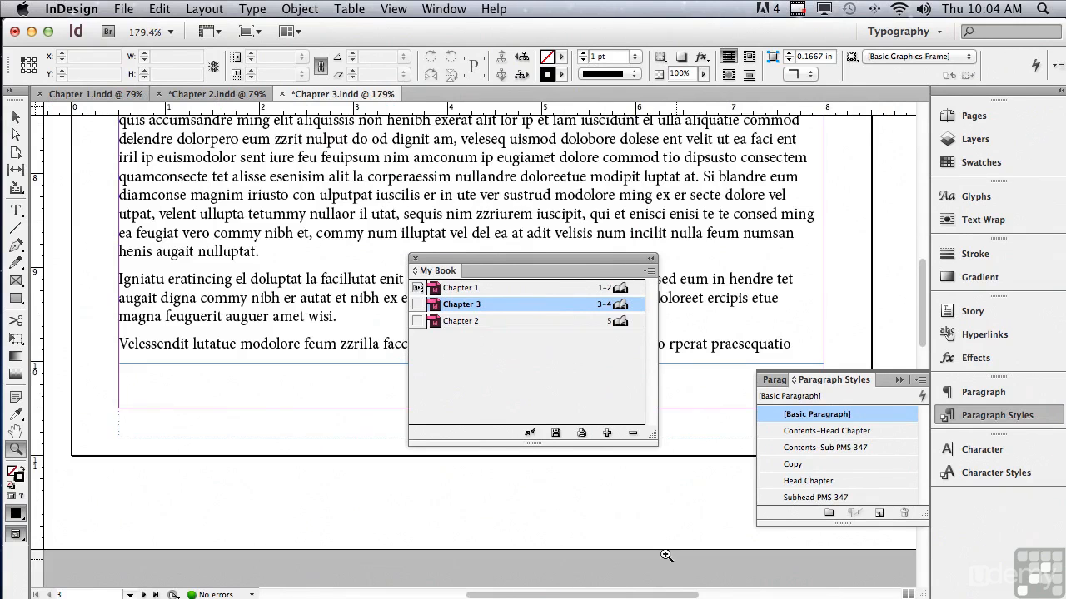
drag(449, 266, 182, 204)
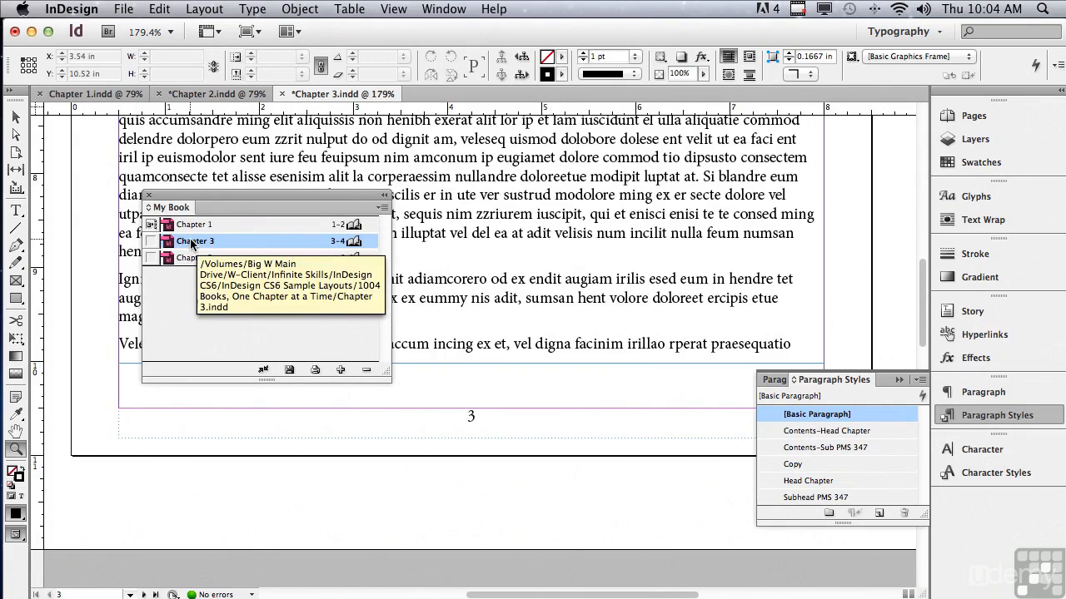
drag(190, 241, 193, 269)
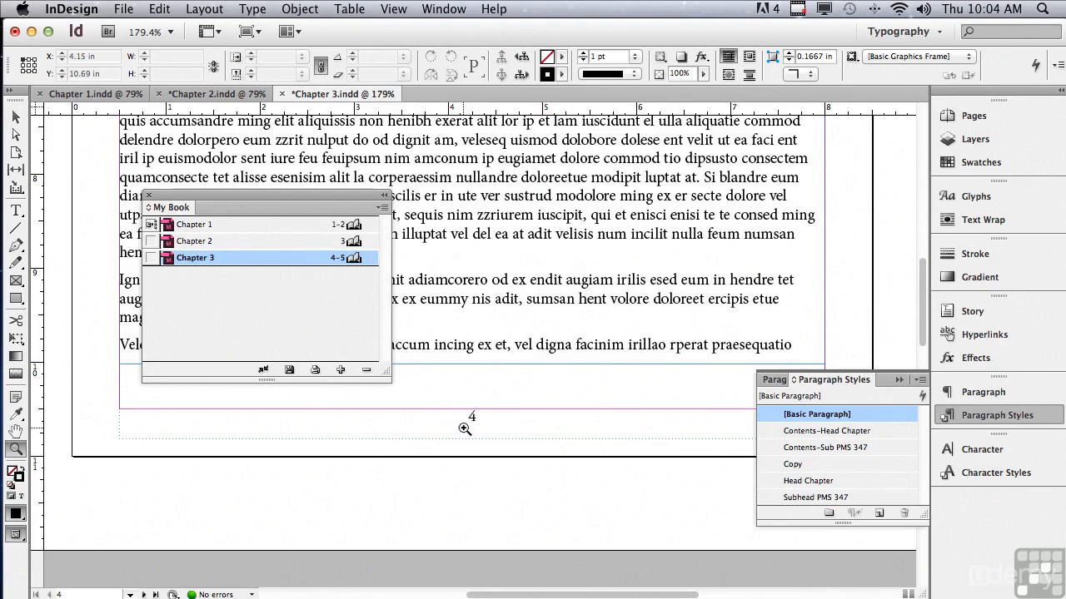
- Bring up the Contents page of Chapter 1 and move the book list off the page so the entries are uncovered
double_click(189, 228)
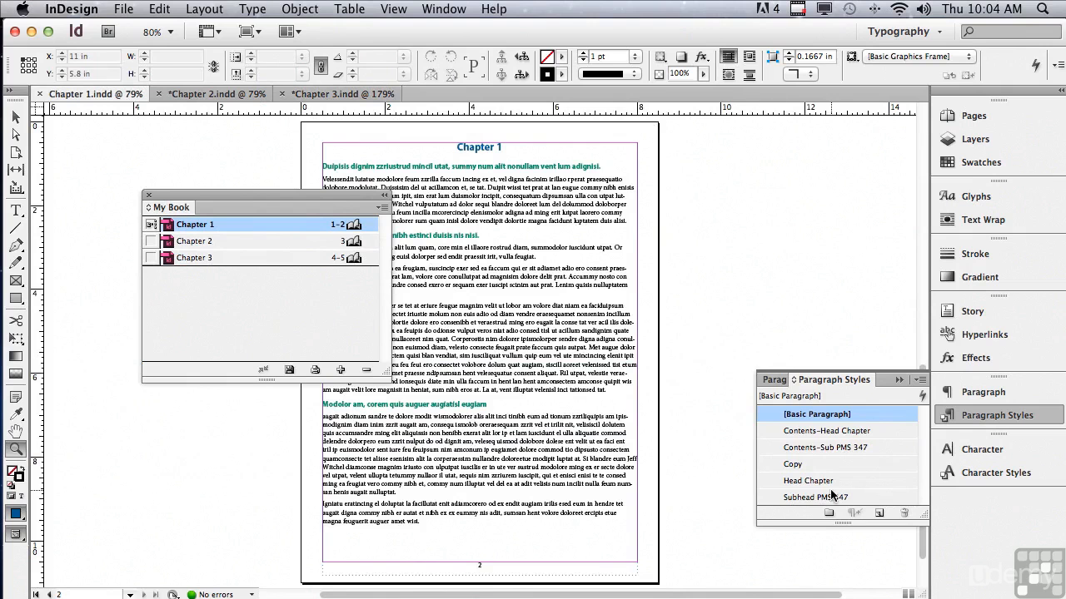
drag(922, 553, 898, 312)
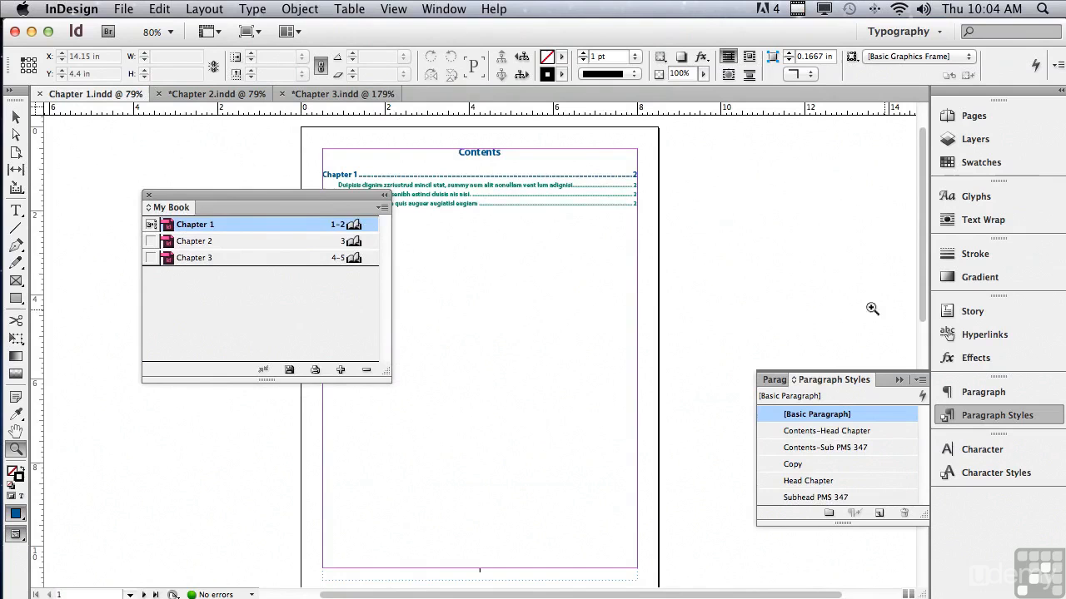
drag(246, 196, 155, 259)
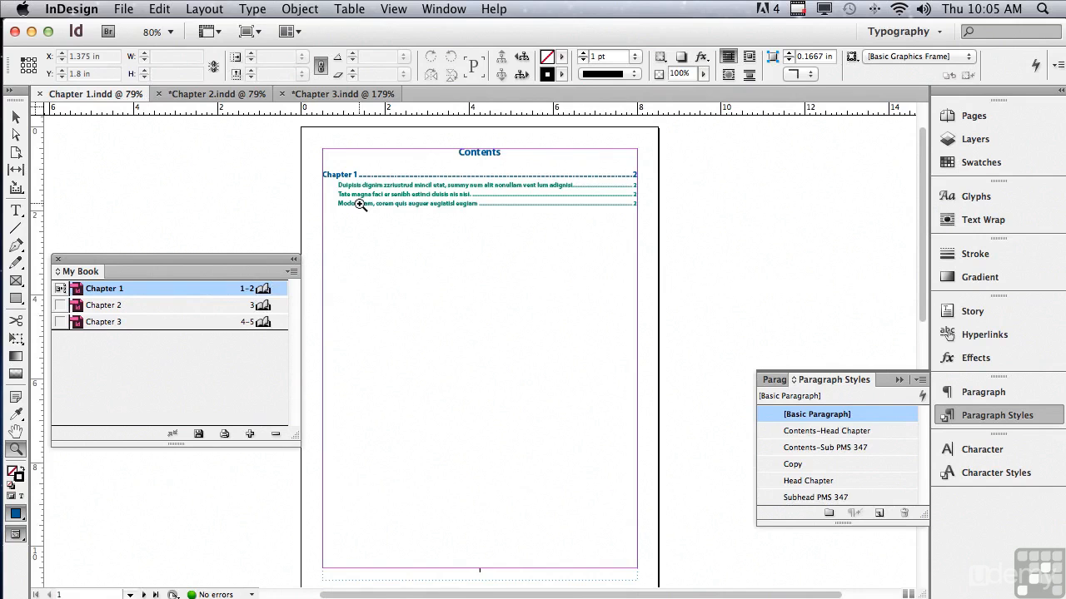
- Select the Contents text frame on Chapter 1's first page and update its table of contents from the whole book
click(15, 117)
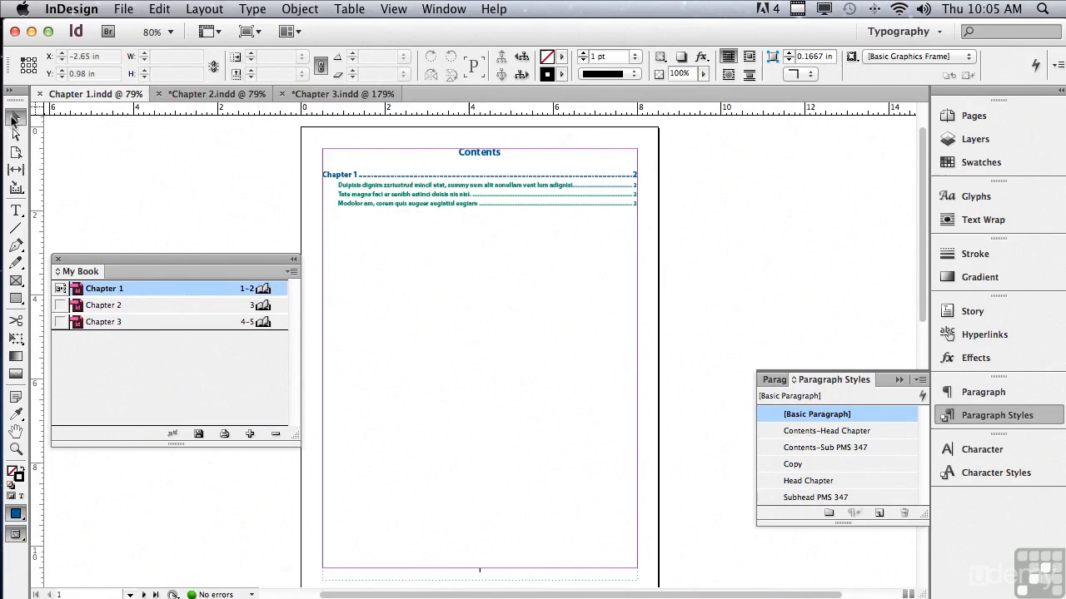
click(337, 160)
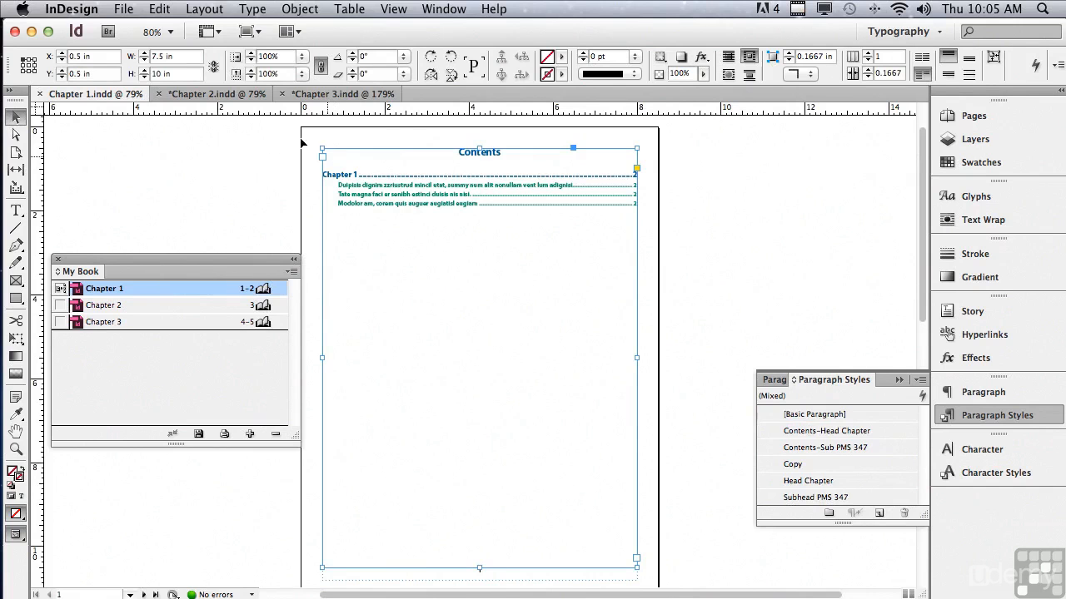
click(203, 8)
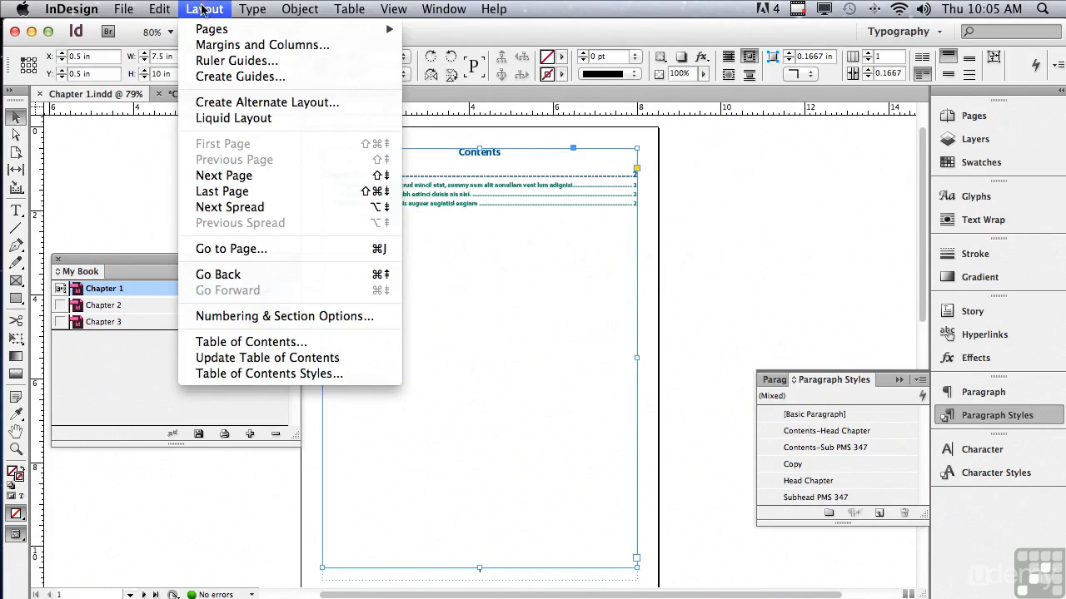
click(198, 358)
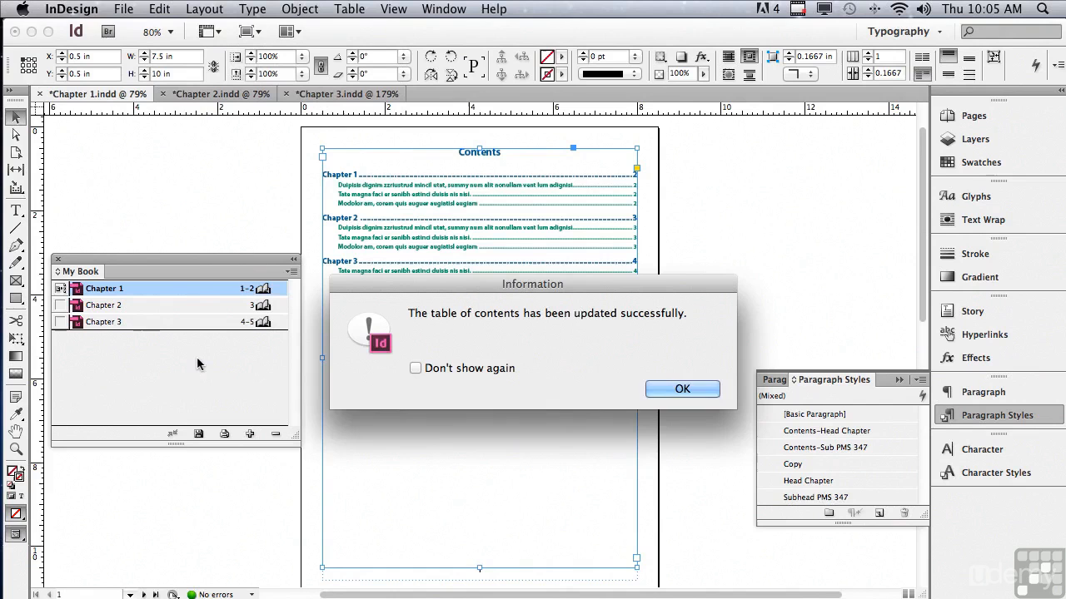
click(671, 389)
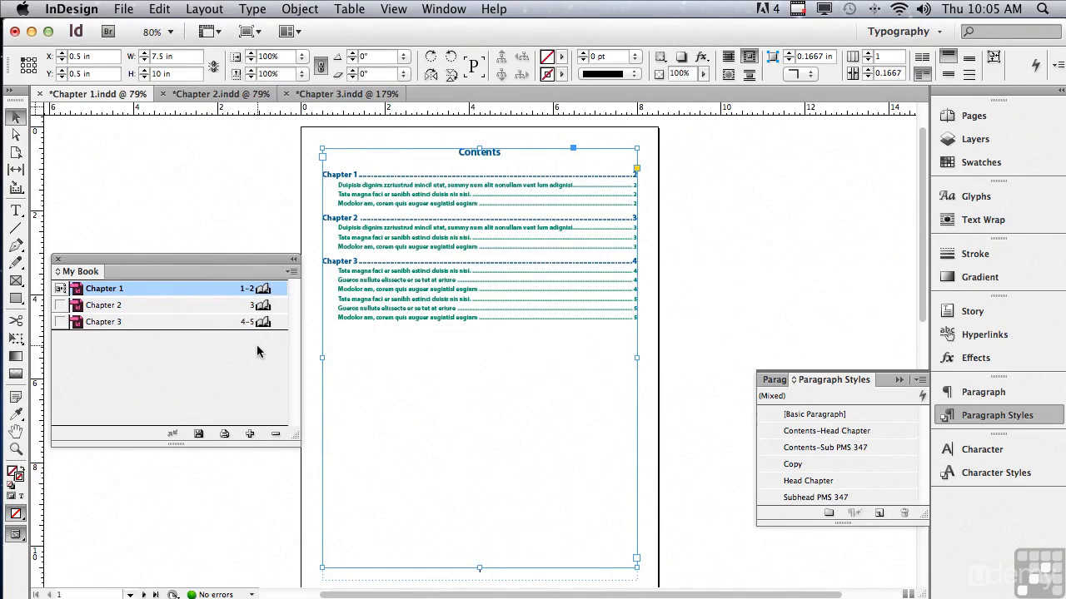
click(199, 434)
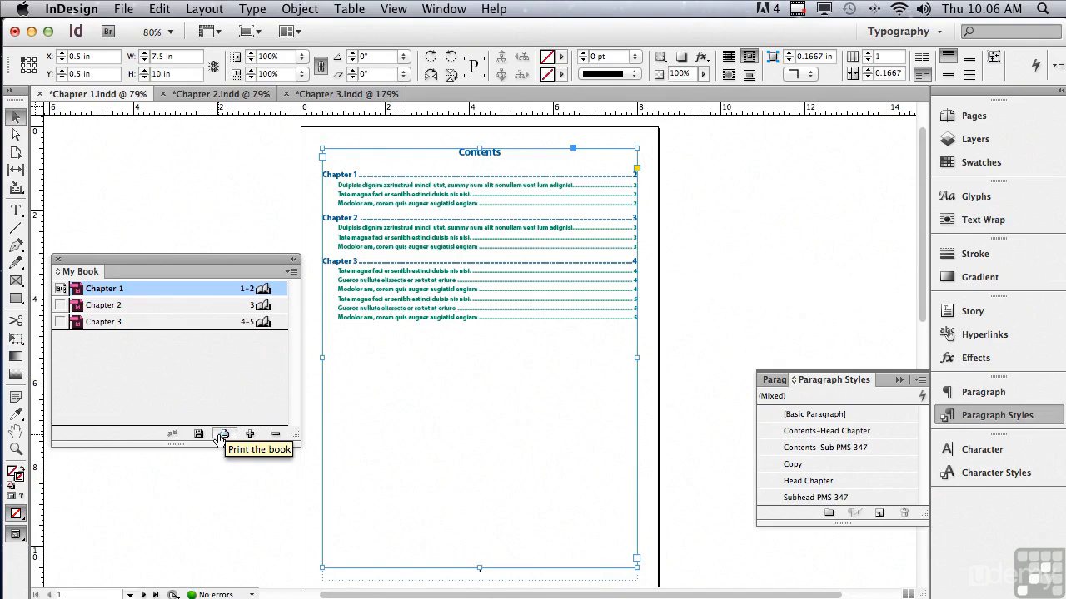
click(249, 434)
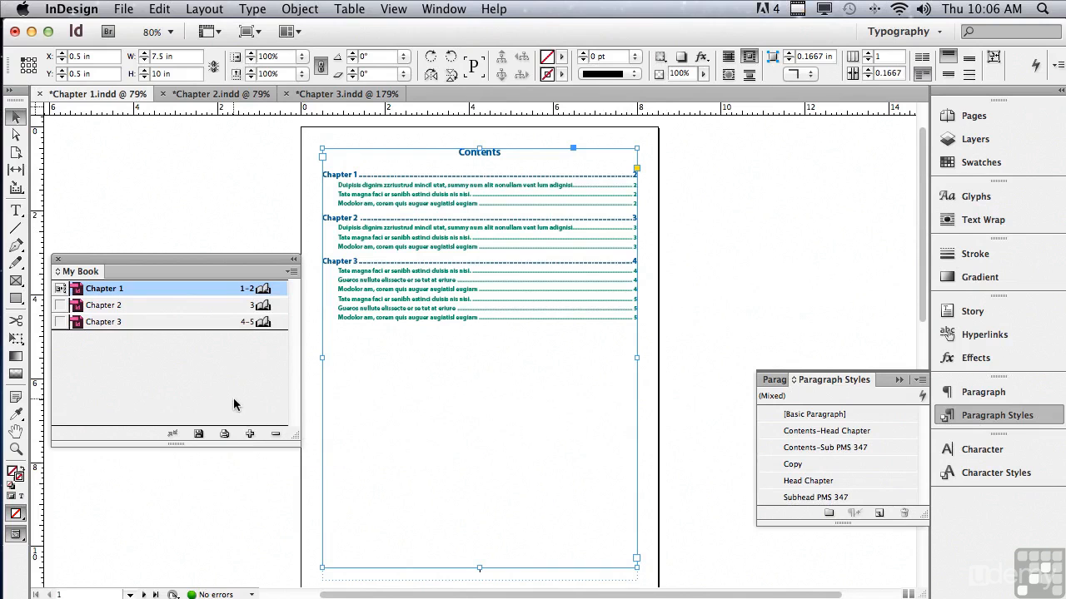
- Examine the book's page numbering options for page order and automatic updating of page and section numbers, and accept the settings
click(291, 273)
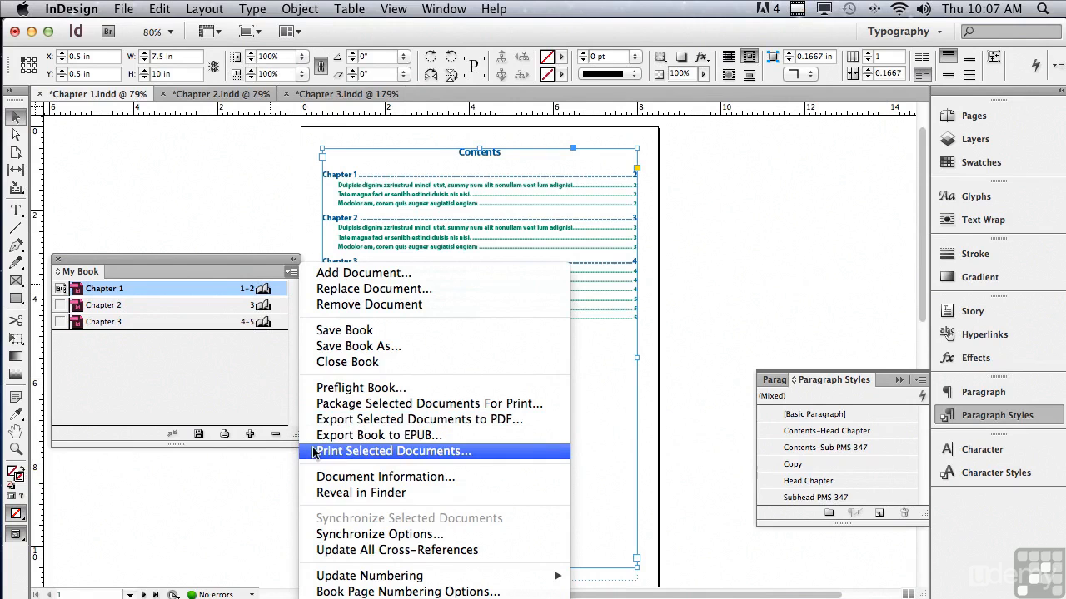
mouse_move(319, 578)
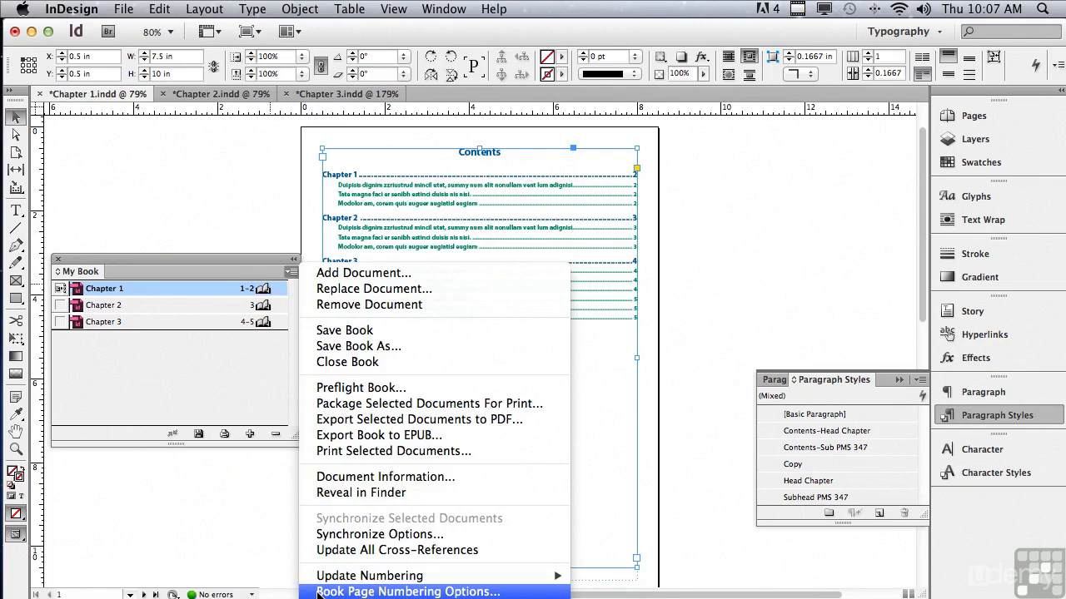
click(319, 592)
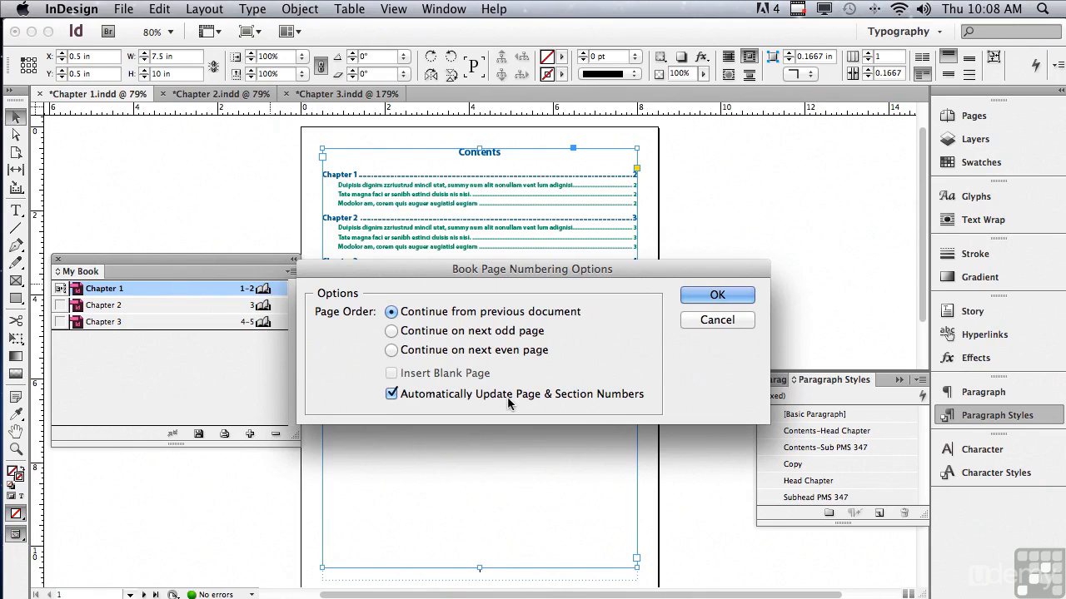
click(685, 298)
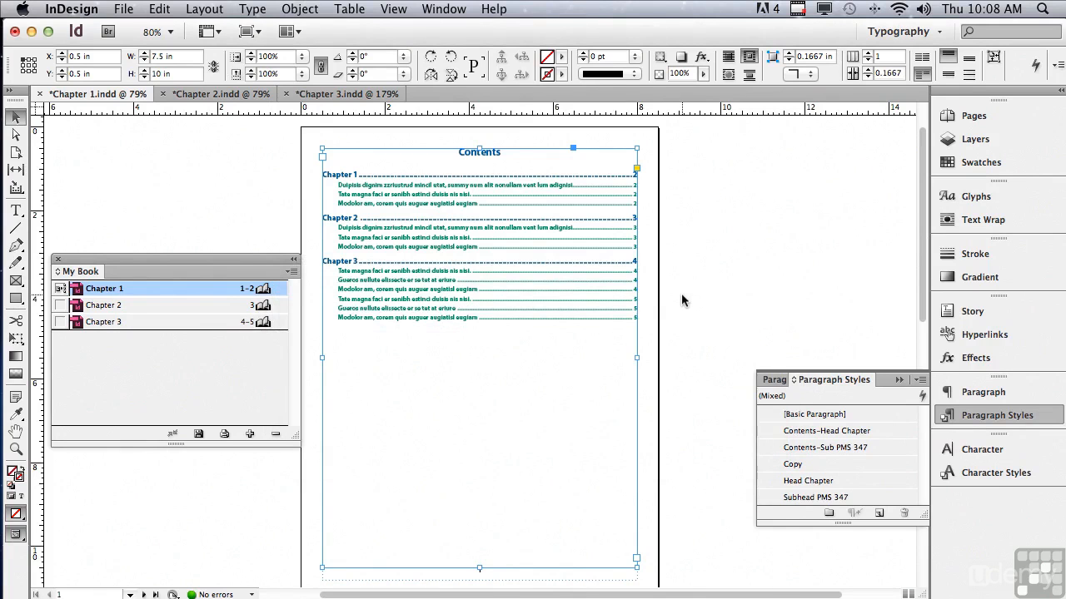